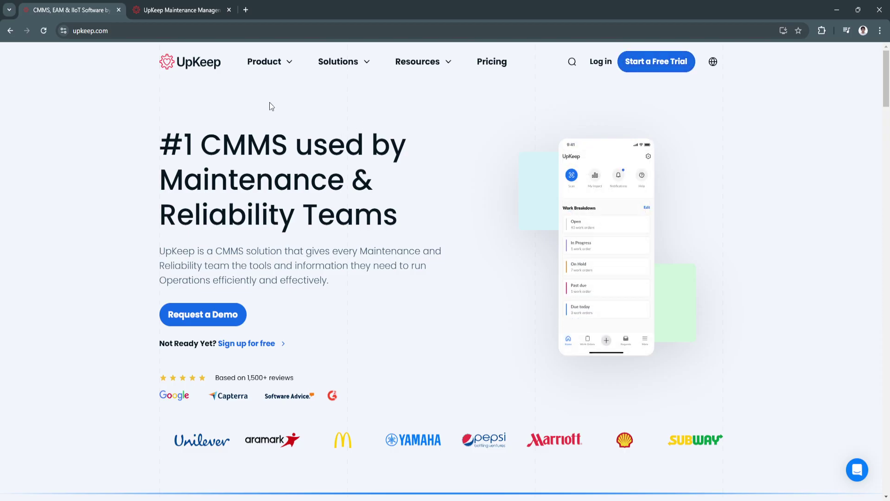
Switch to the UpKeep Work Orders list and clear all the chat notification cards.
left_click(145, 6)
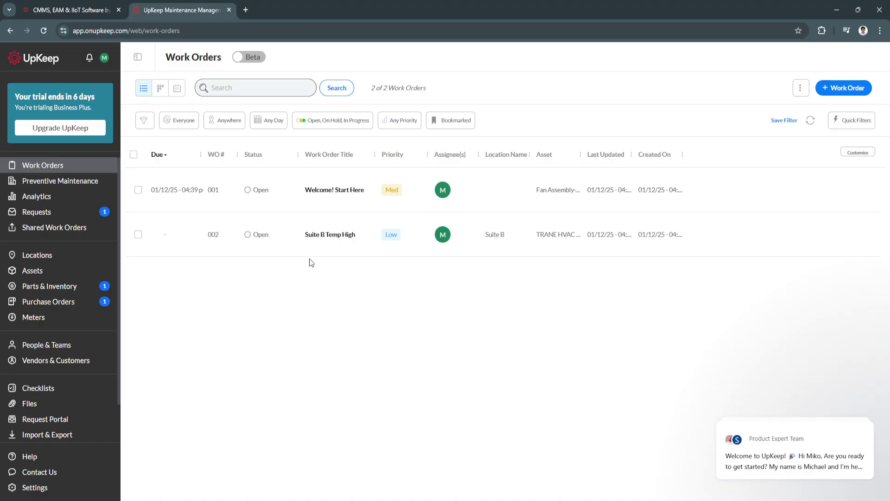
mouse_move(804, 438)
left_click(848, 346)
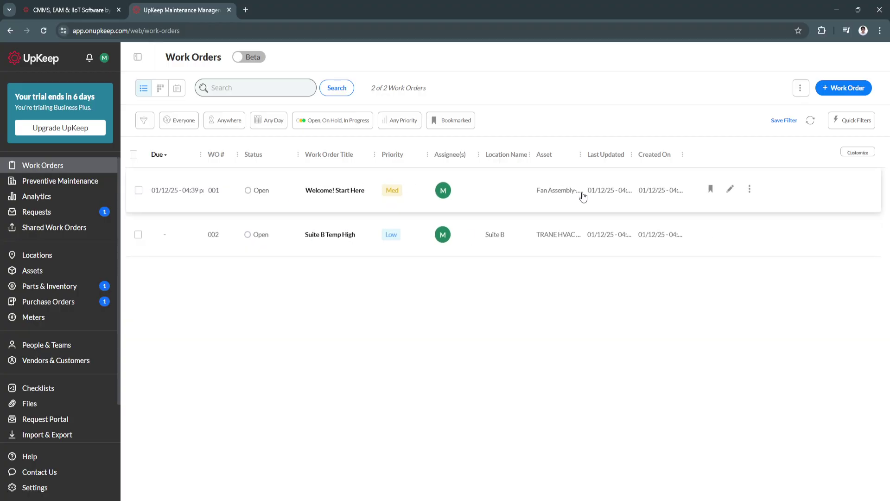
left_click(321, 189)
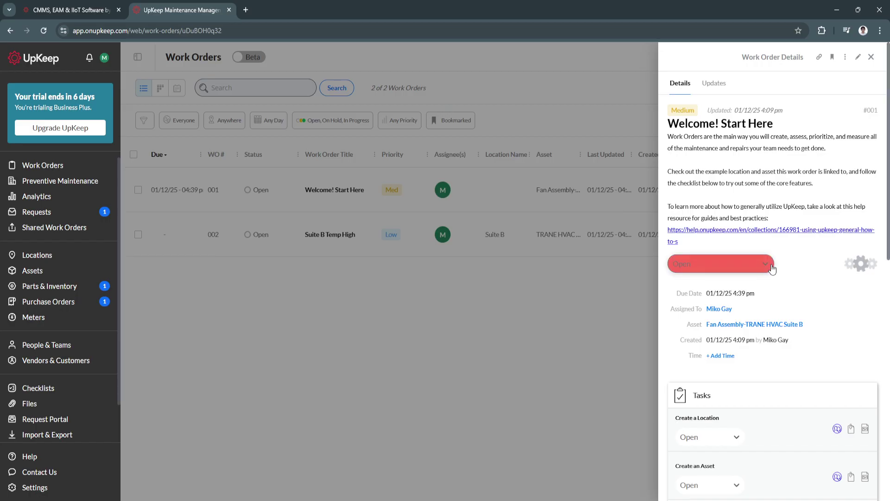
scroll(792, 280, "down", 4)
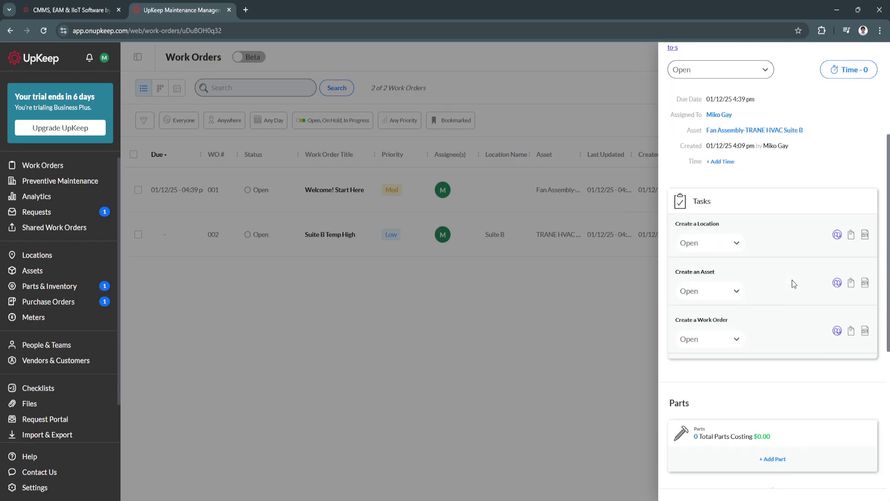
scroll(792, 280, "down", 5)
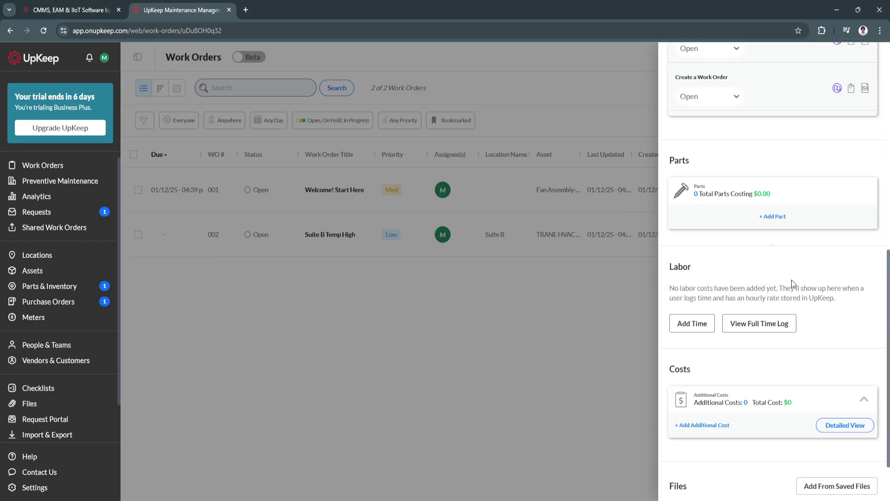
scroll(791, 280, "up", 10)
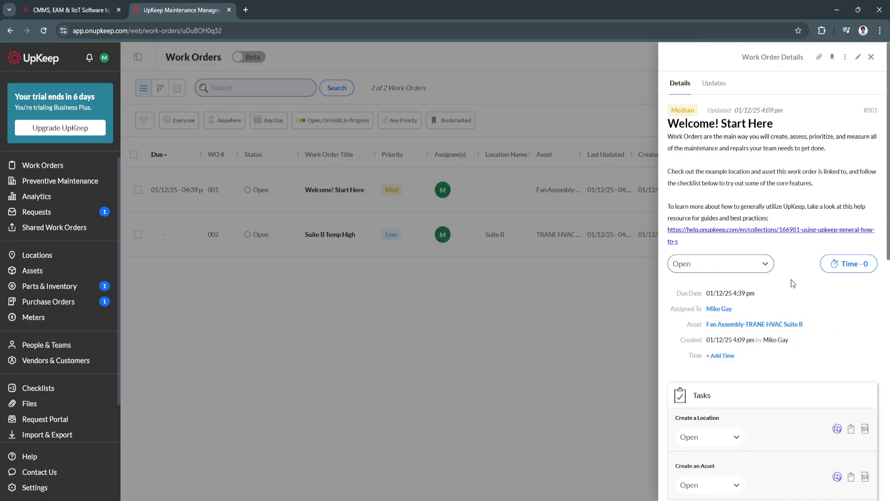
left_click(871, 57)
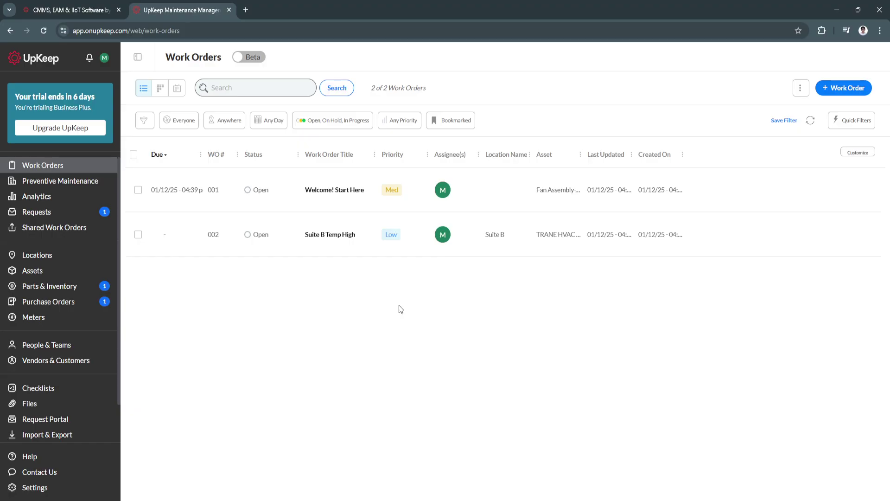
left_click(838, 88)
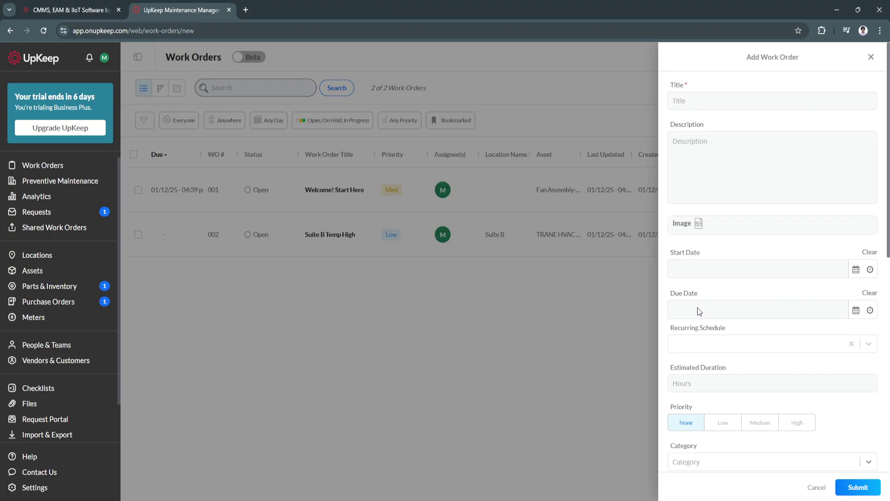
scroll(699, 311, "down", 3)
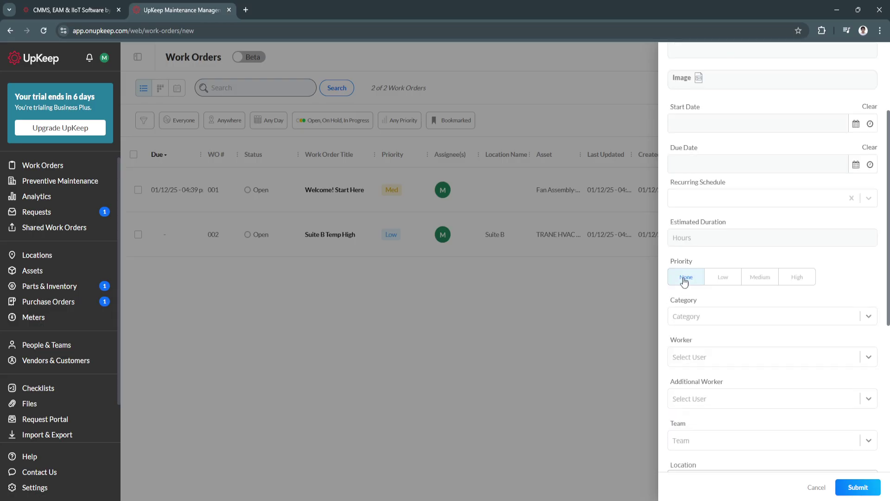
scroll(682, 282, "down", 1)
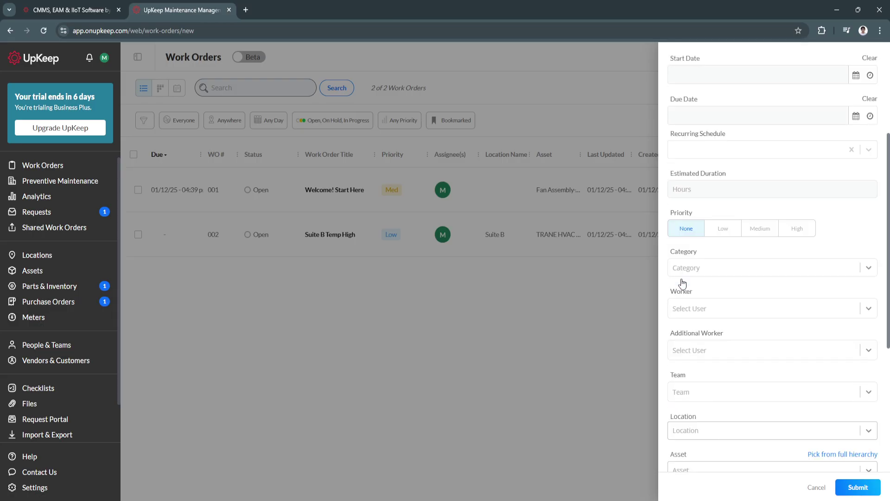
scroll(704, 303, "down", 7)
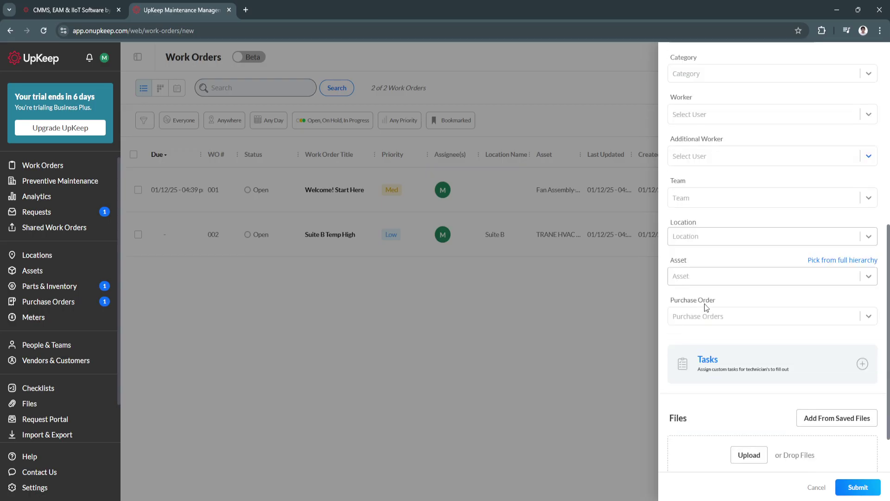
scroll(704, 303, "up", 8)
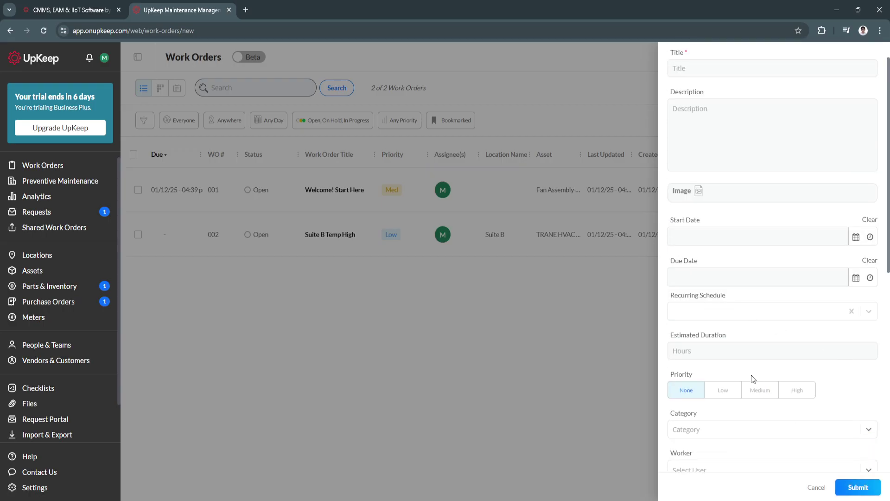
scroll(751, 375, "up", 1)
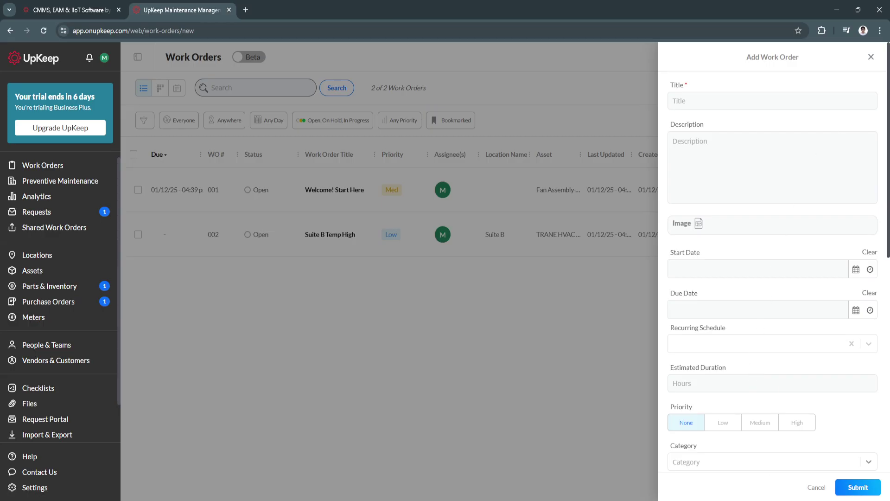
left_click(871, 56)
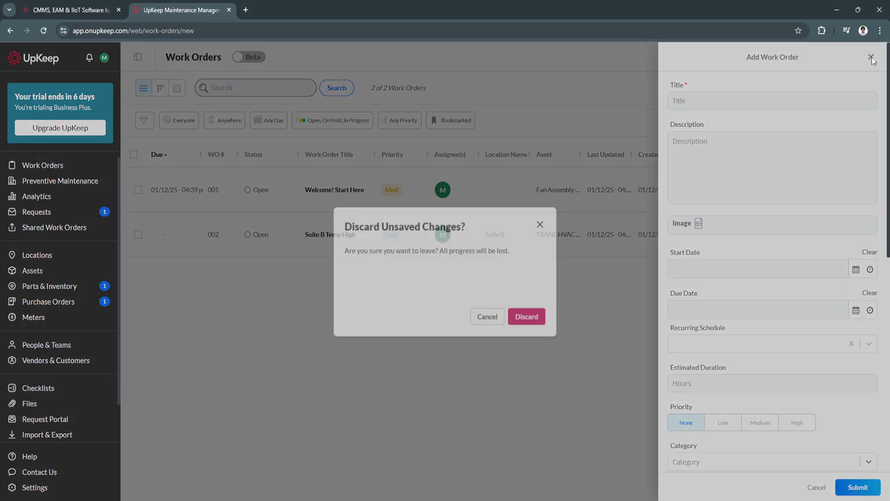
left_click(531, 318)
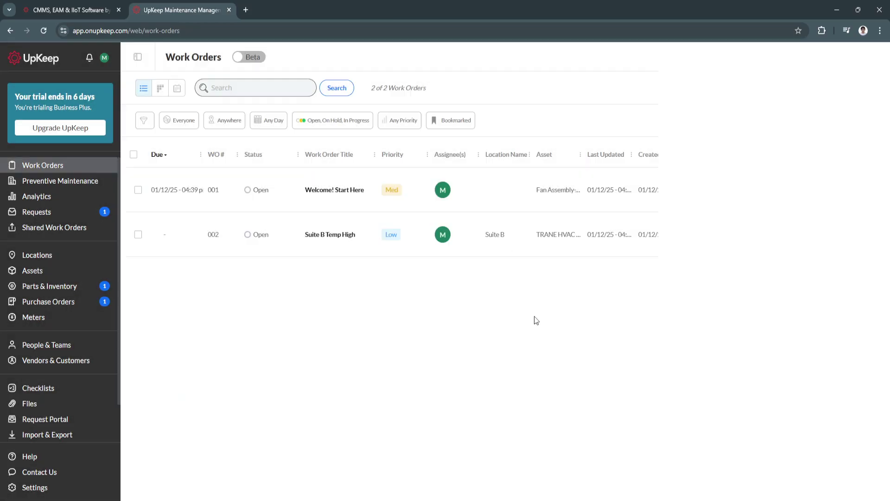
Open the HVAC Preventive Maintenance - AC plan, review its schedules, and return to the list.
left_click(60, 186)
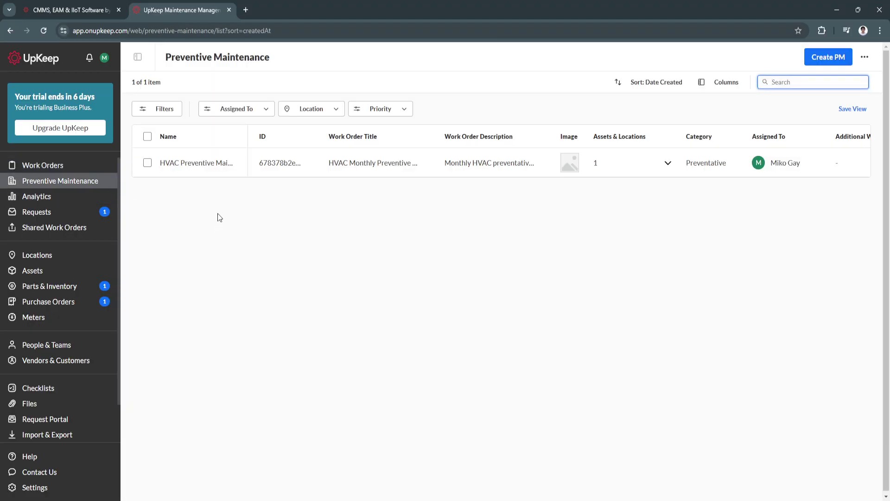
left_click(353, 162)
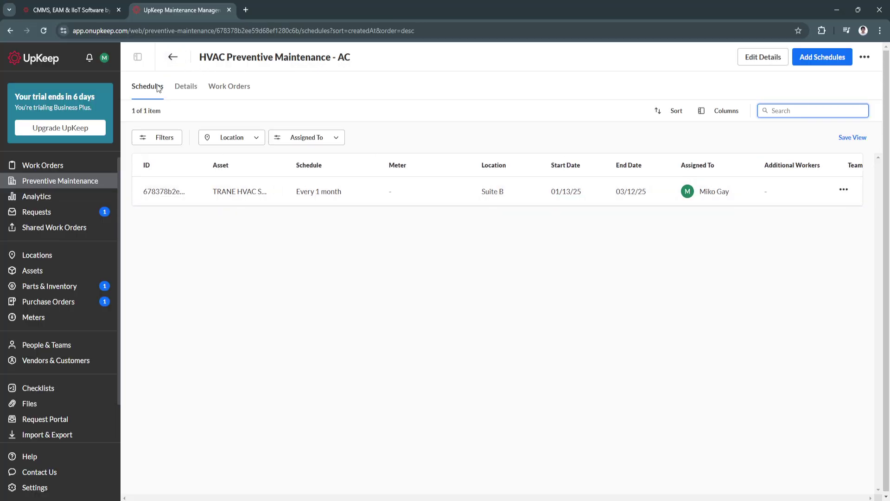
left_click(172, 57)
left_click(201, 168)
mouse_move(705, 195)
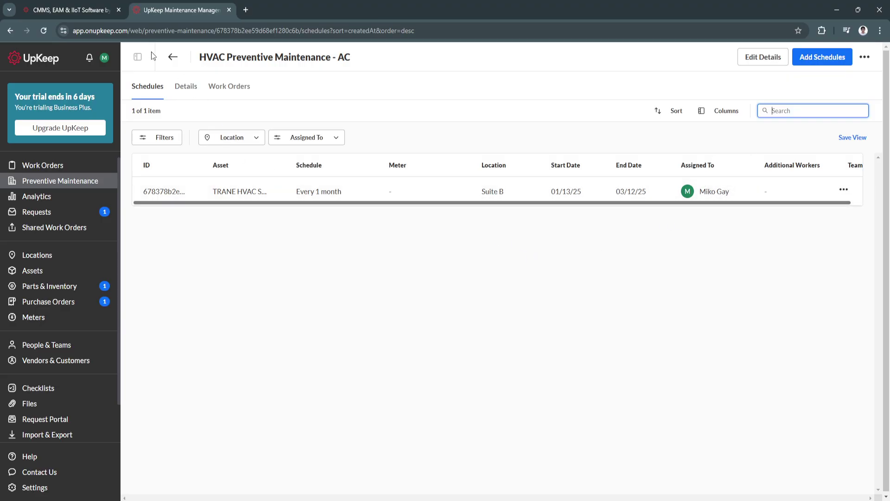
left_click(173, 57)
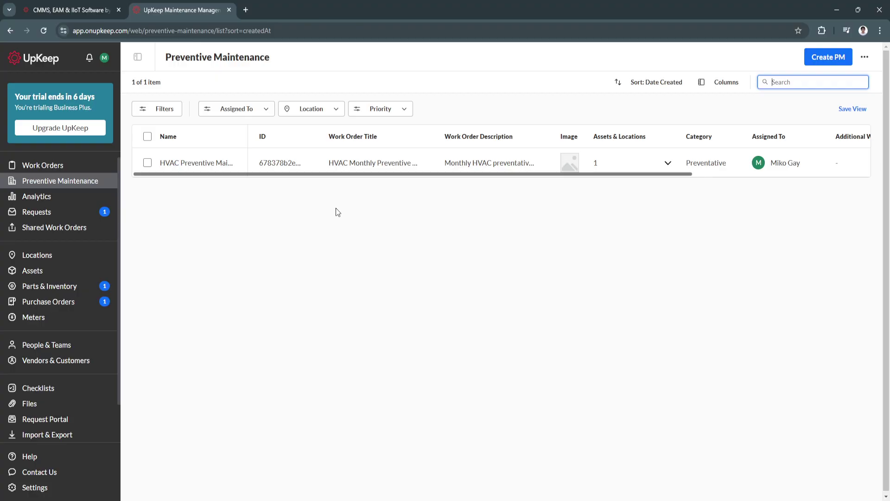
left_click(819, 59)
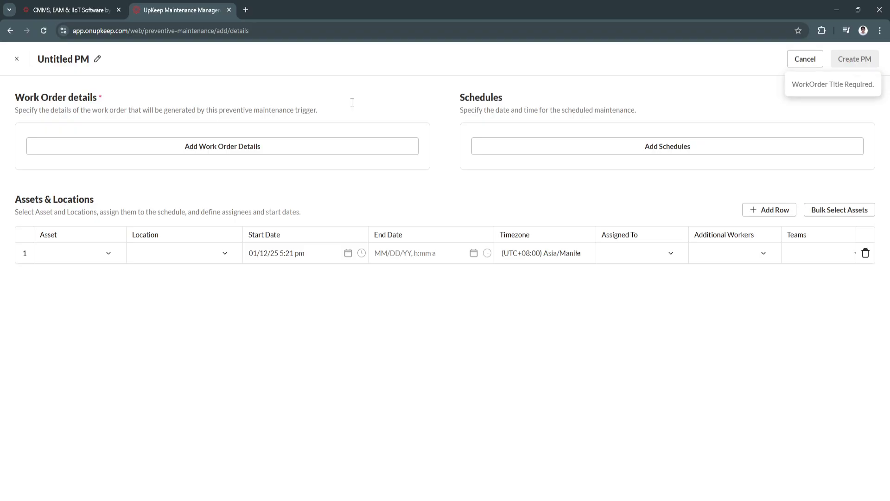
left_click(17, 58)
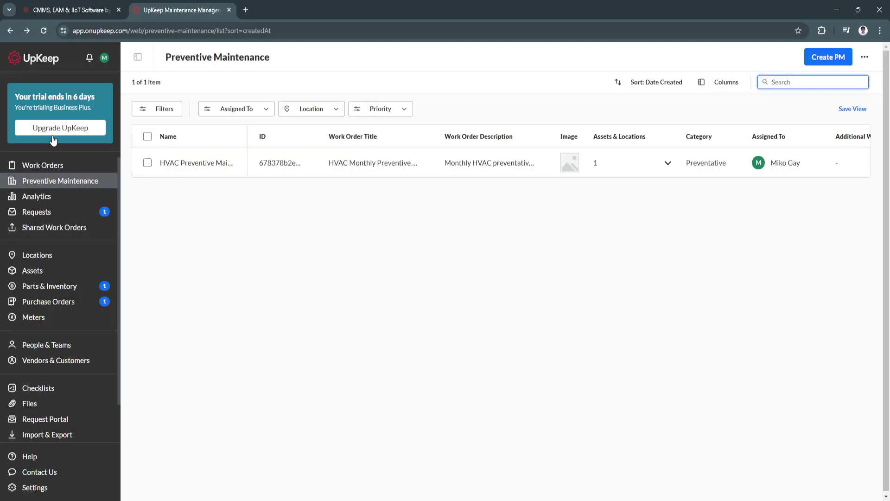
Dismiss the Analytics welcome, then view the Cost of Maintenance and Asset Downtime dashboards.
left_click(43, 198)
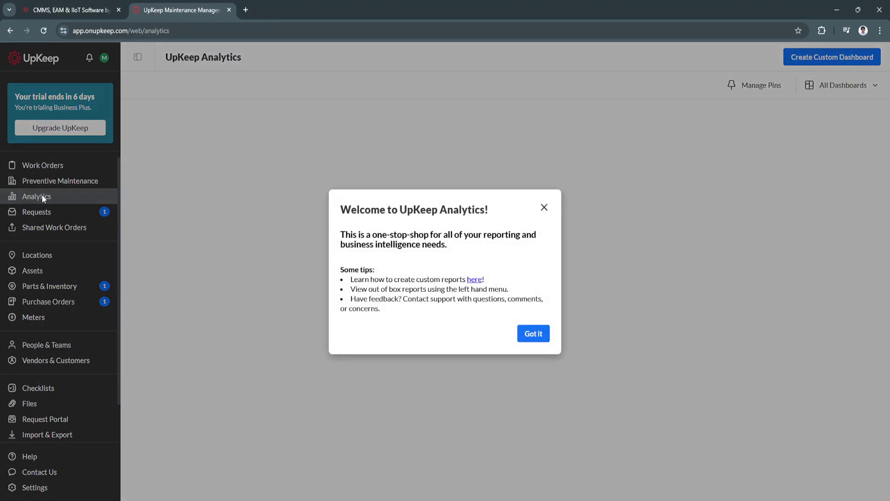
left_click(532, 335)
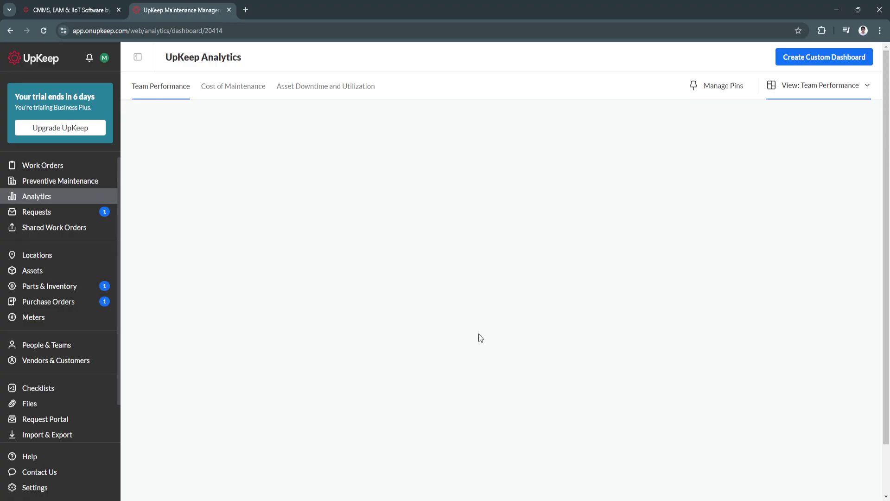
left_click(223, 87)
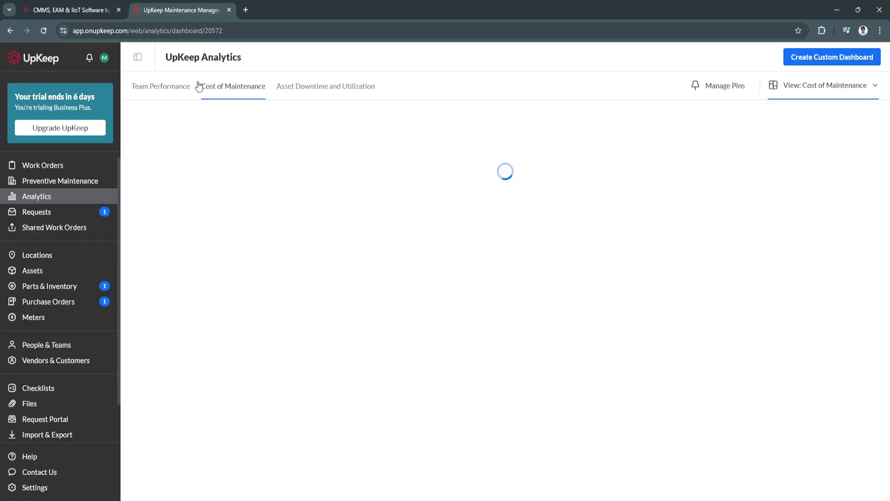
left_click(160, 88)
left_click(311, 86)
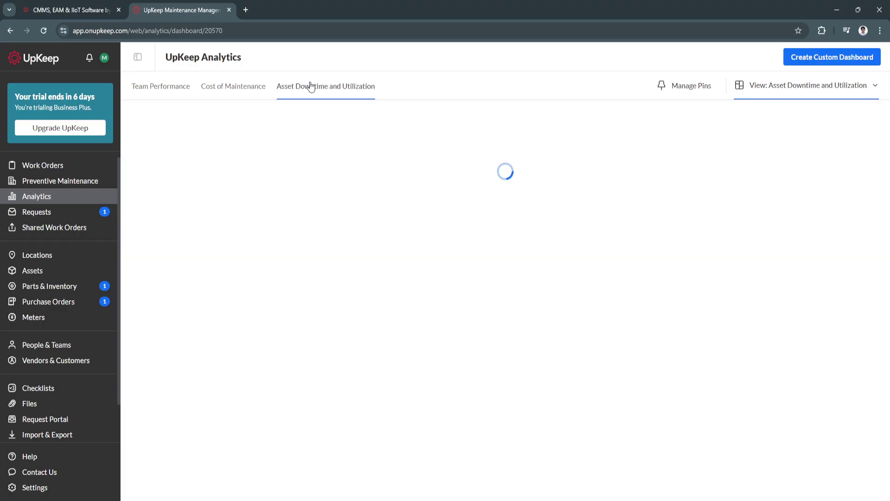
Return to Team Performance and look through its Completion Rate and Preventive vs. Reactive charts.
left_click(165, 92)
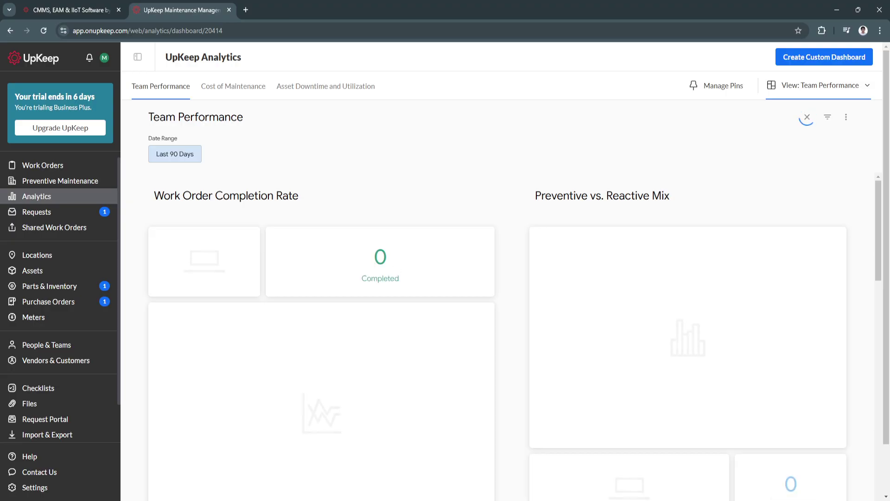
scroll(510, 384, "down", 3)
scroll(511, 384, "down", 3)
scroll(511, 383, "up", 6)
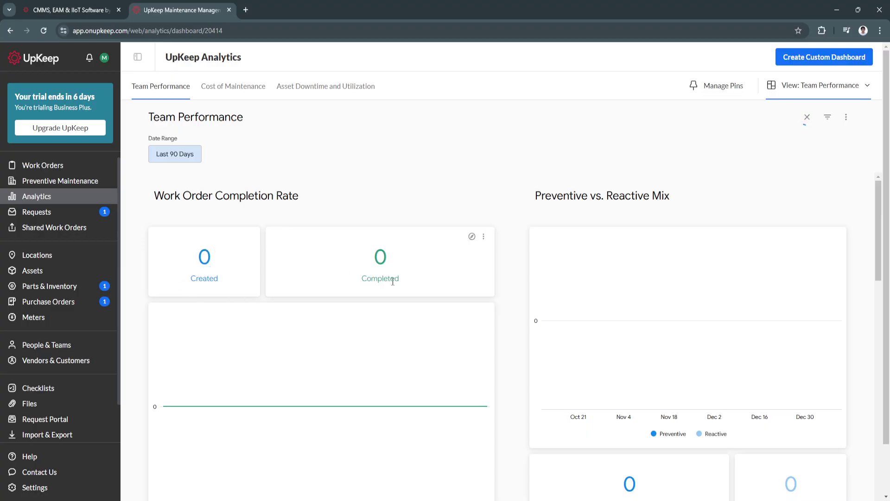
scroll(366, 316, "down", 4)
scroll(525, 343, "up", 3)
scroll(526, 343, "down", 8)
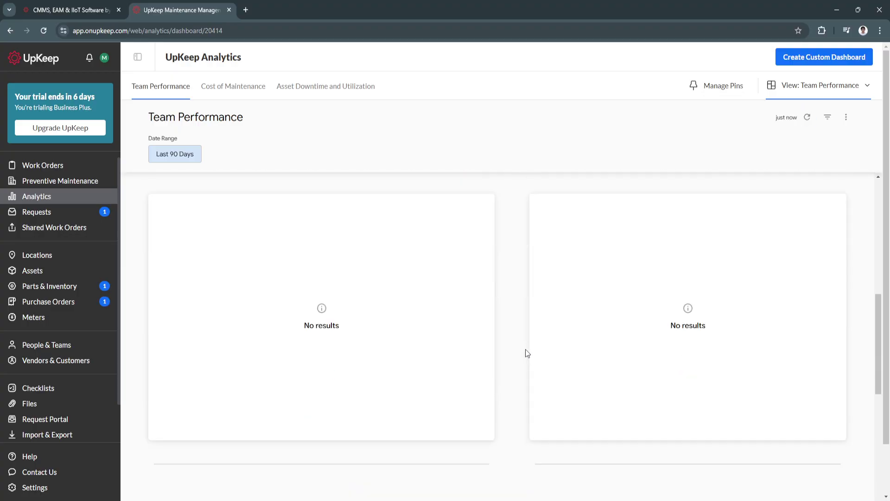
scroll(524, 352, "up", 4)
scroll(505, 357, "up", 8)
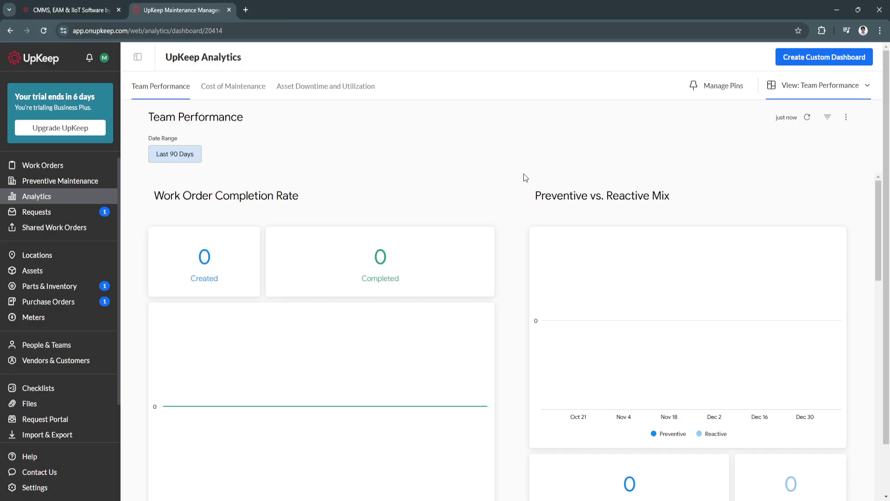
scroll(523, 374, "down", 8)
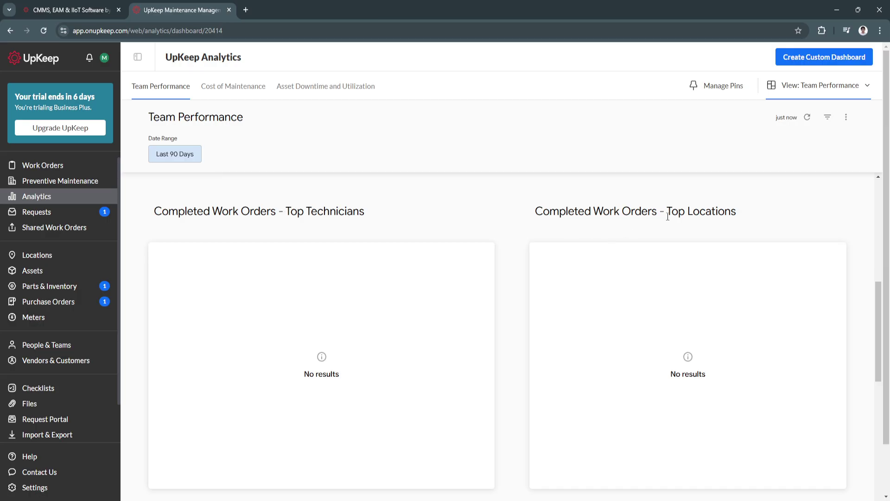
scroll(505, 381, "up", 8)
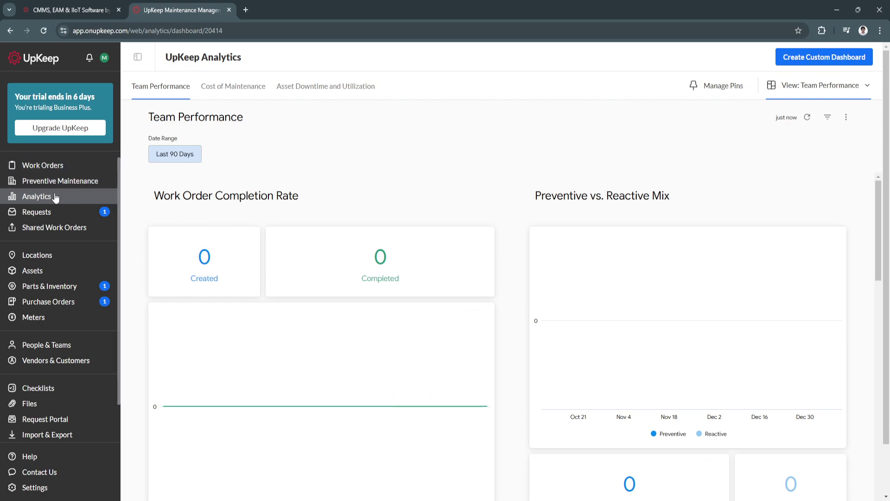
Approve the Air conditioner leaking request so it becomes work order 003.
left_click(58, 212)
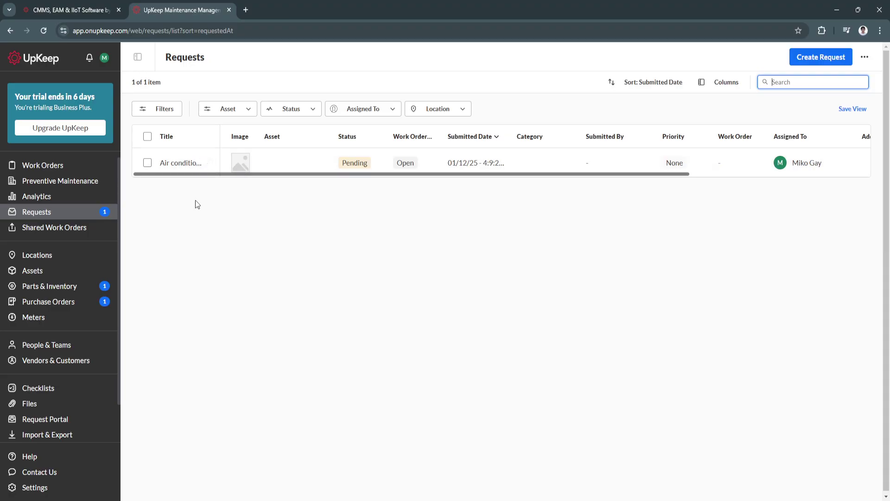
left_click(184, 161)
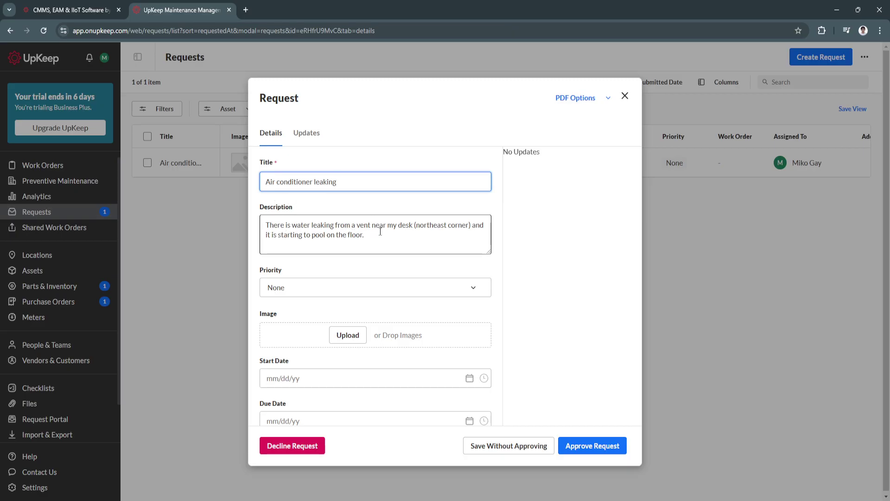
scroll(380, 231, "down", 8)
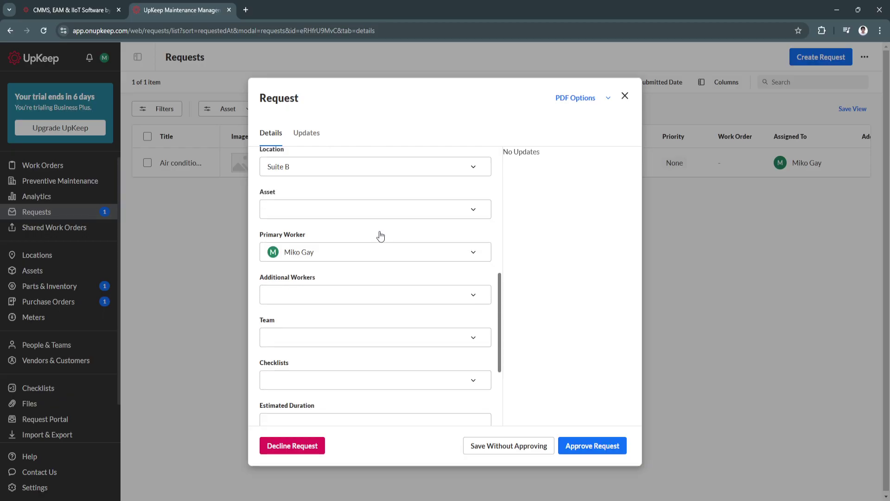
scroll(366, 255, "down", 3)
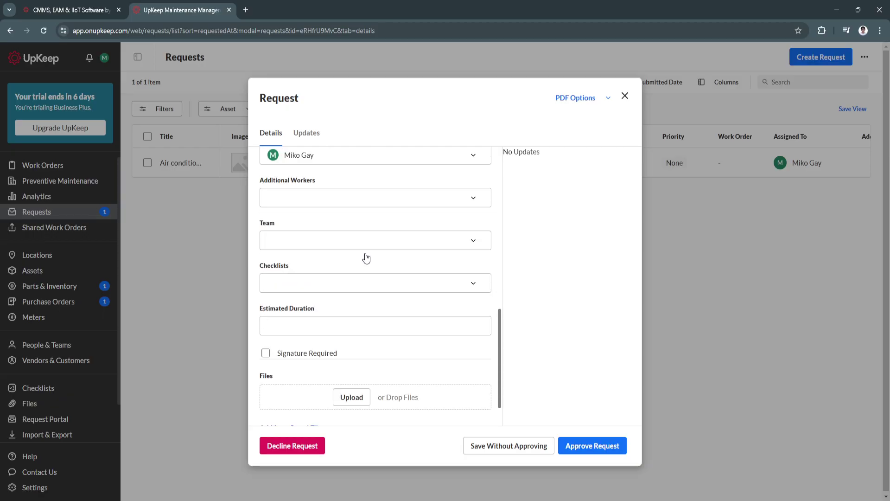
left_click(587, 447)
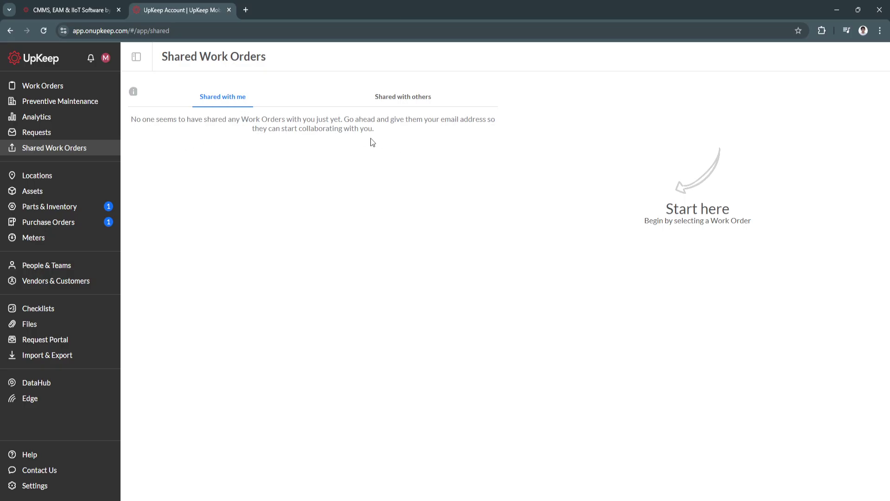
Open the Locations list from the sidebar.
left_click(72, 185)
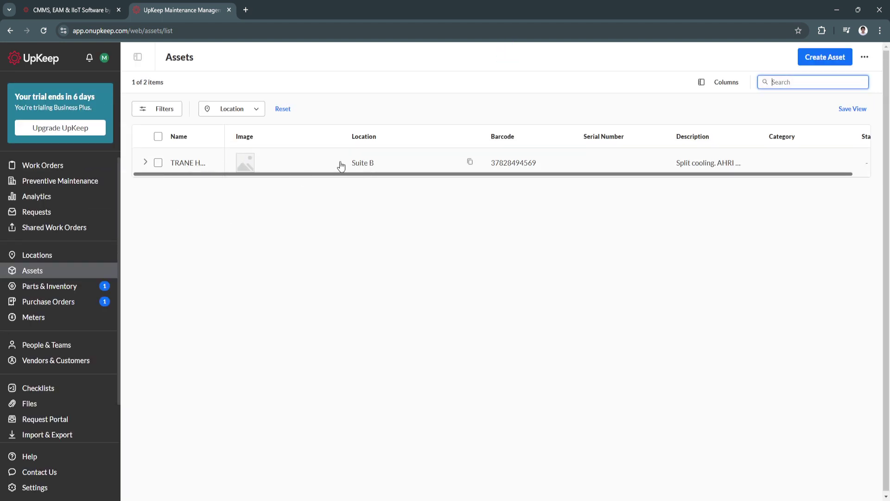
left_click(181, 168)
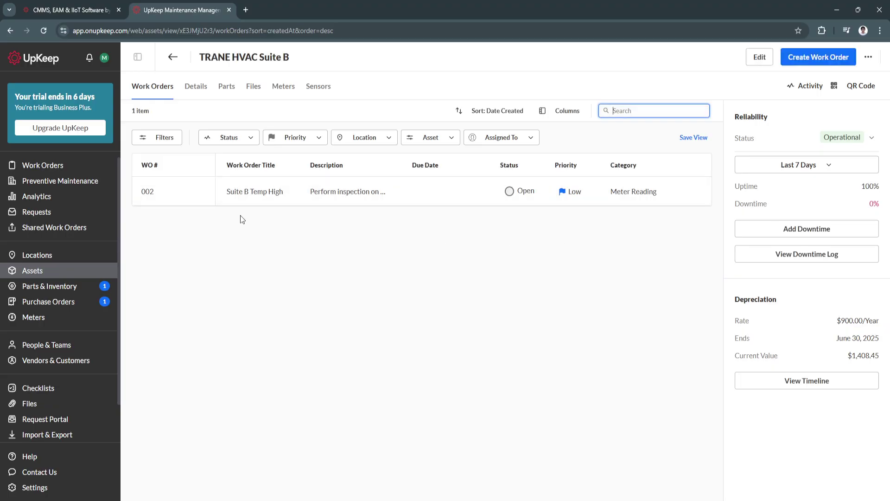
left_click_drag(204, 62, 284, 85)
left_click(195, 70)
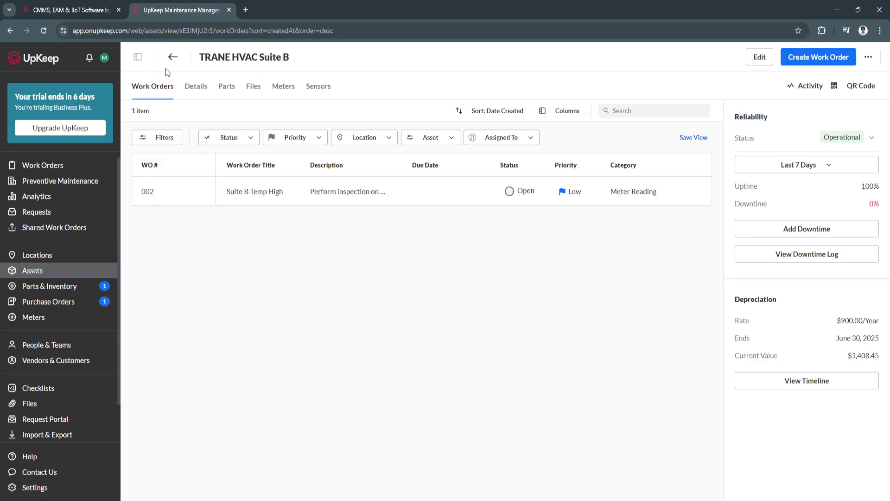
left_click(174, 56)
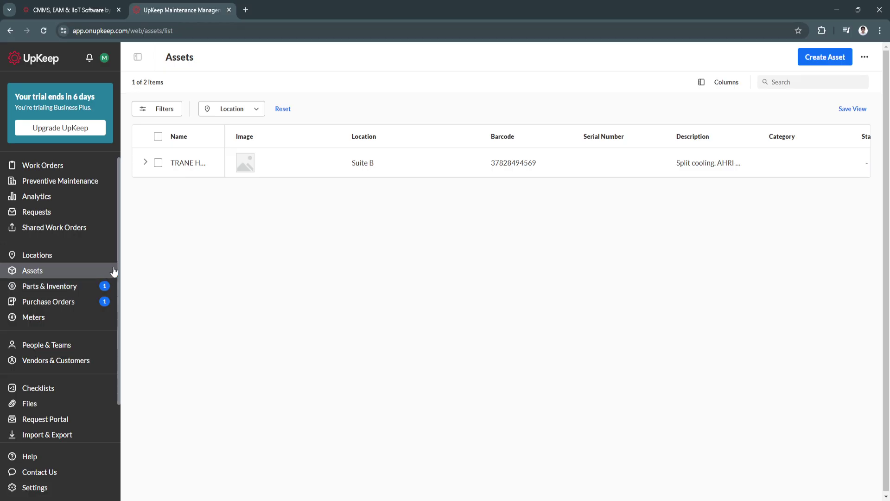
Browse Parts & Inventory, then review the Restock: HVAC Filter purchase order from McMaster-Carr ($74.43).
left_click(77, 292)
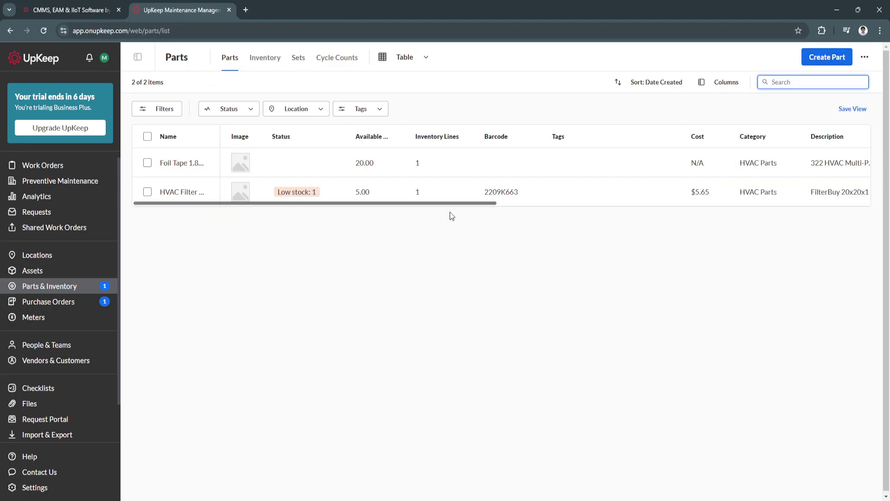
left_click(60, 302)
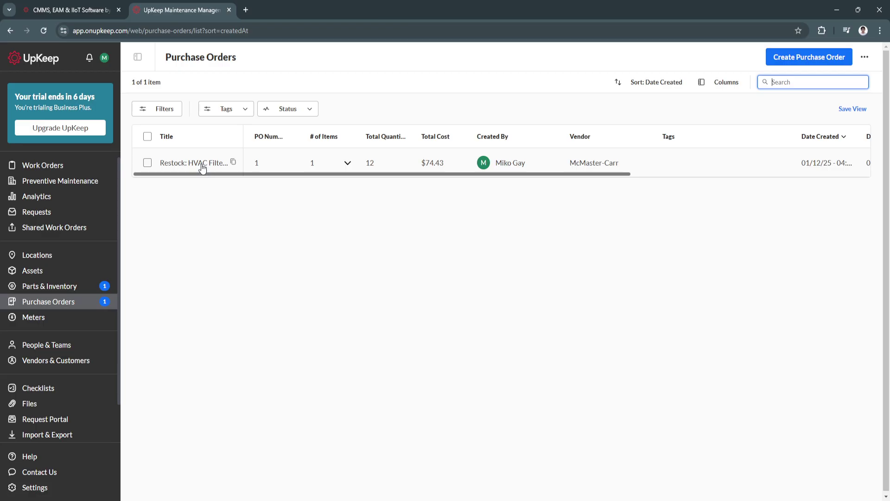
left_click(183, 169)
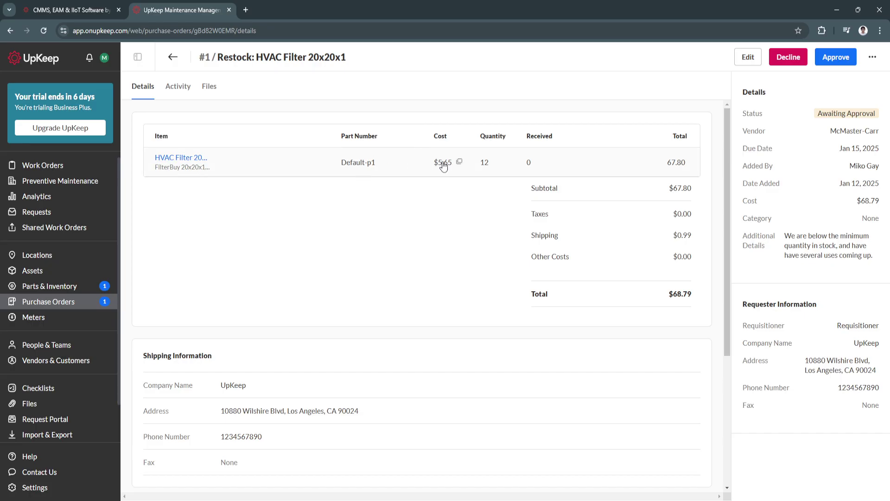
scroll(630, 362, "down", 5)
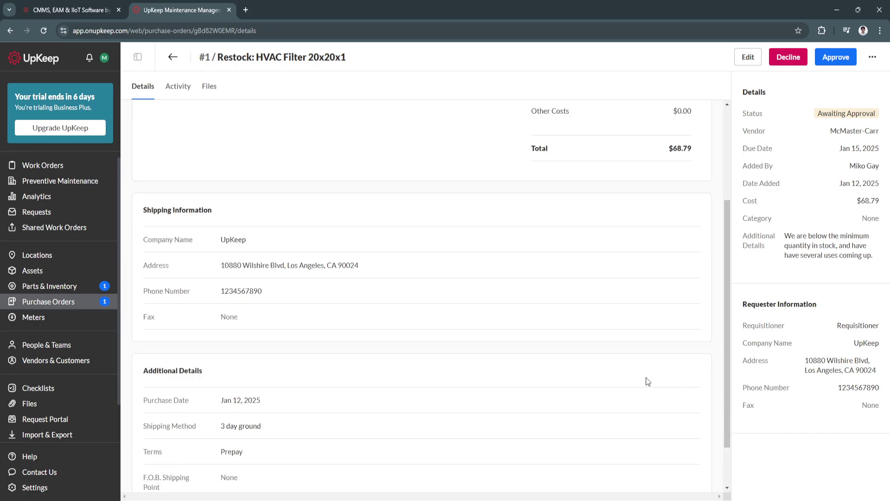
scroll(611, 374, "up", 5)
scroll(610, 374, "down", 4)
scroll(610, 371, "up", 3)
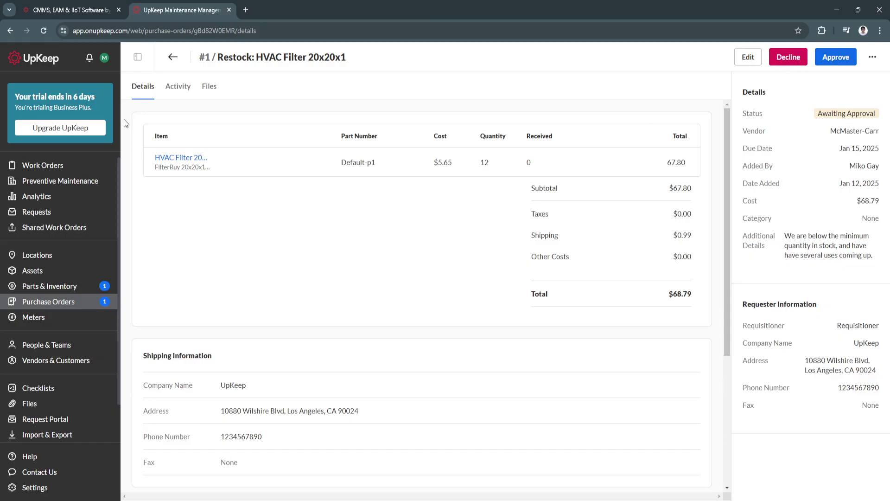
left_click(172, 57)
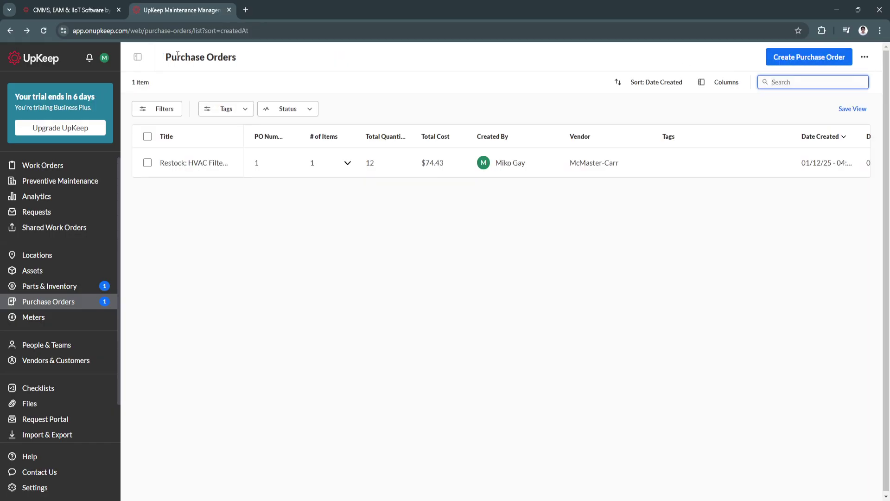
View the Meters list, then open People & Teams to see the Administrator account.
left_click(79, 317)
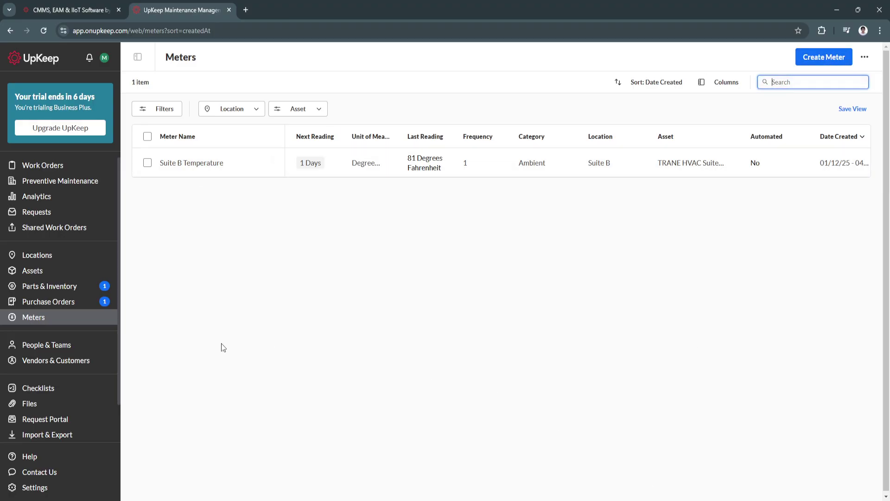
left_click(46, 344)
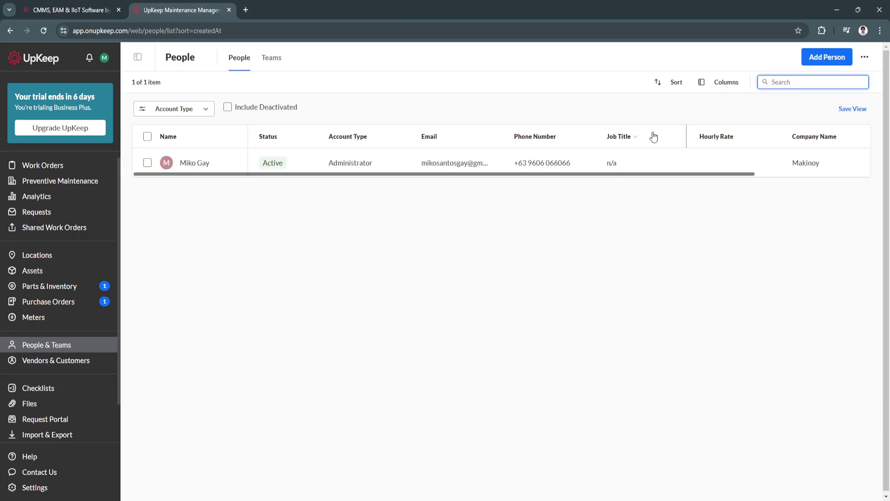
left_click(814, 54)
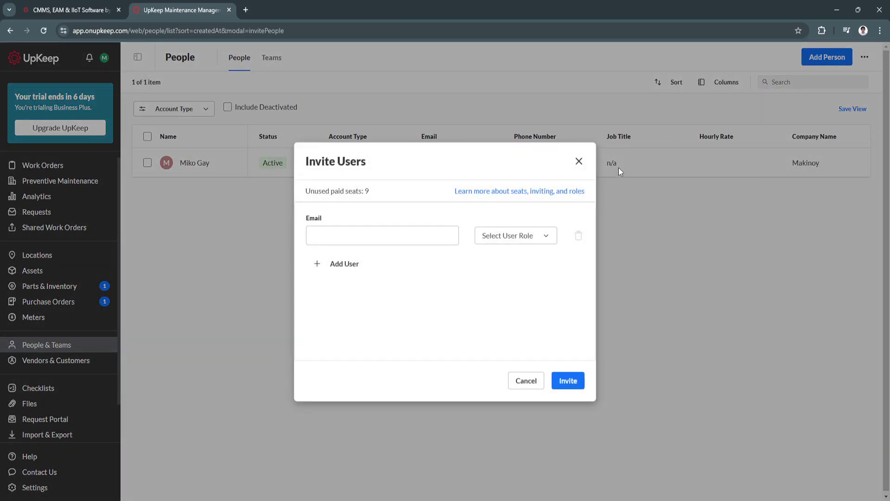
left_click(377, 233)
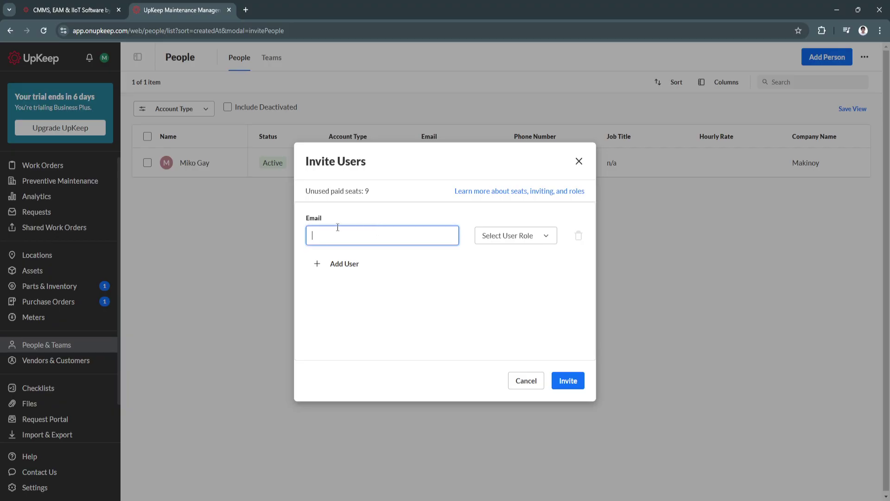
left_click(549, 236)
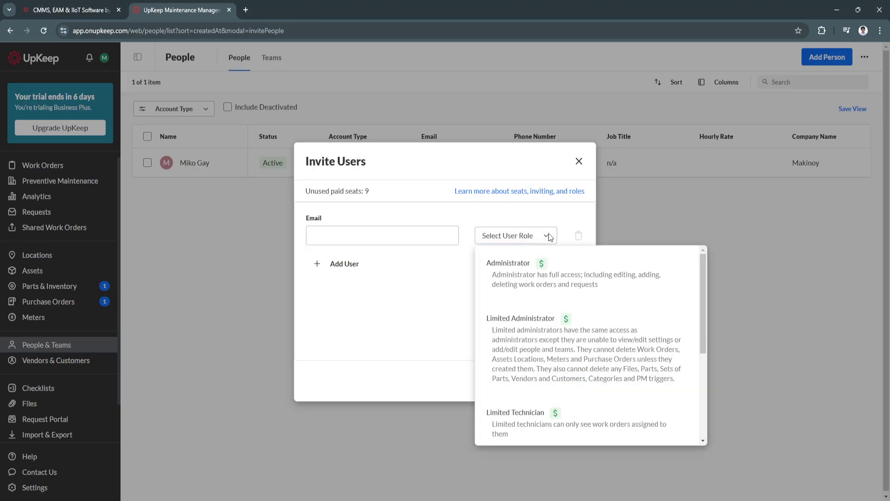
scroll(533, 301, "down", 1)
scroll(515, 310, "up", 1)
scroll(514, 318, "down", 2)
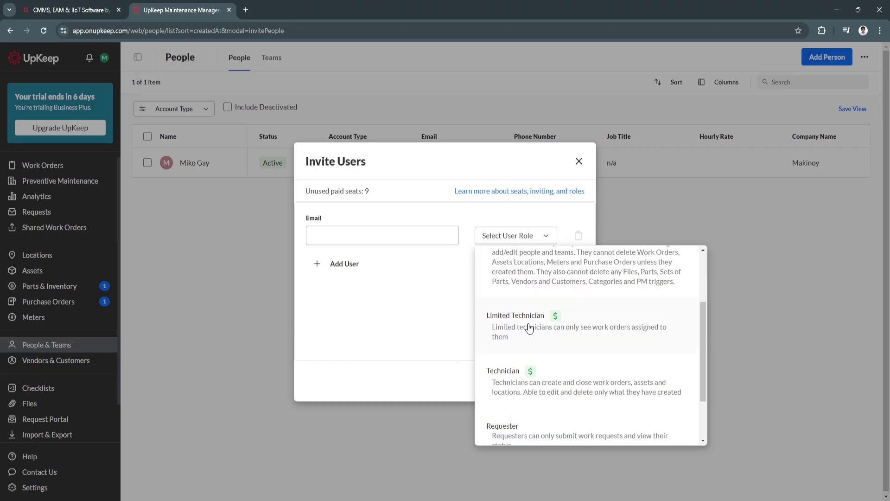
scroll(527, 328, "down", 1)
left_click(658, 200)
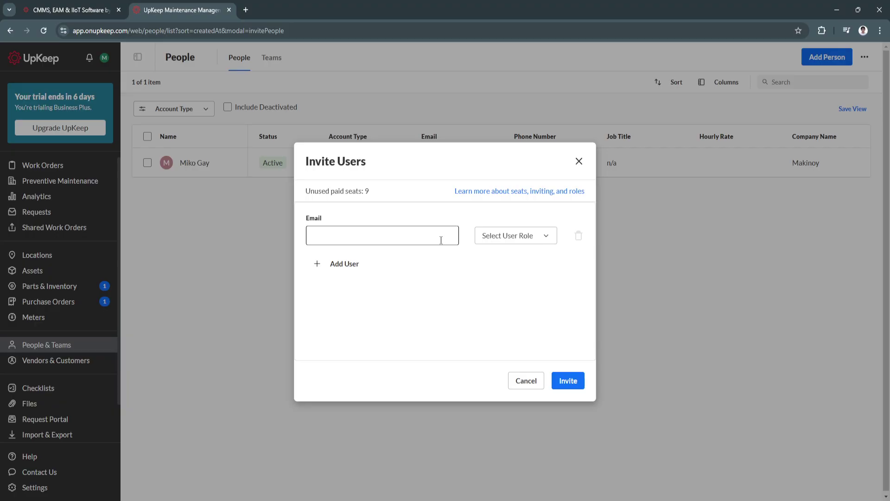
left_click(579, 161)
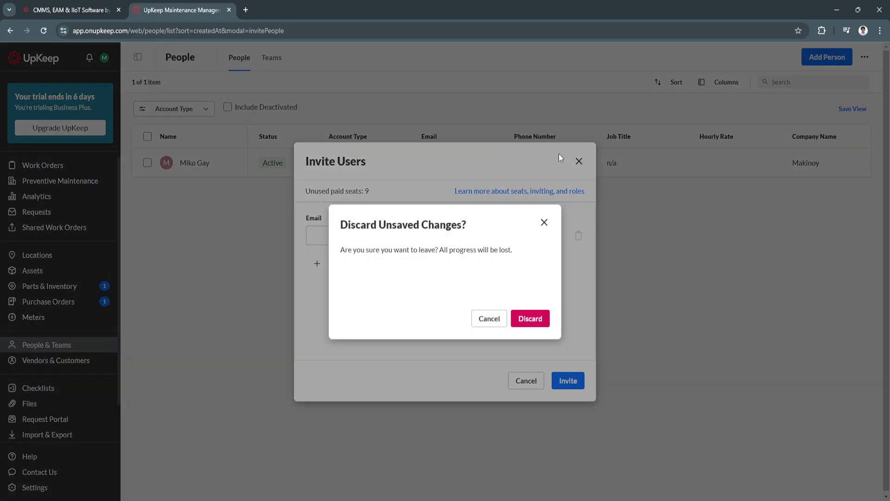
left_click(515, 319)
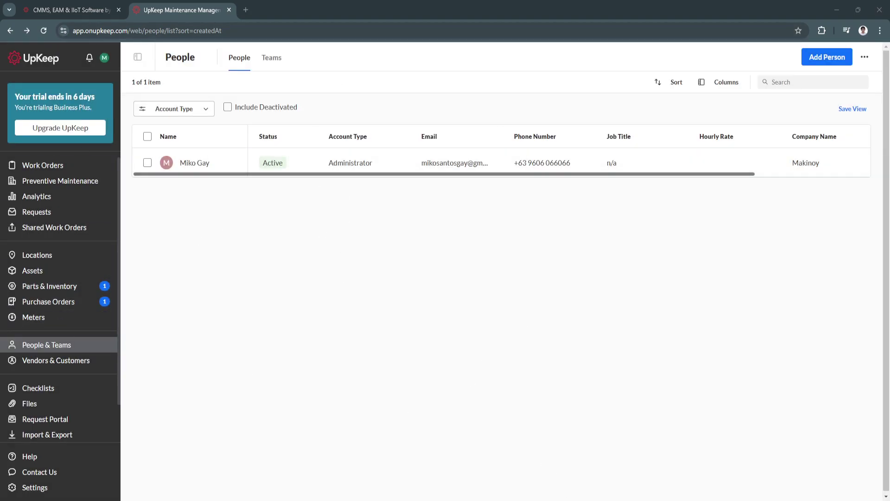
Start a new vendor under Vendors & Customers, discard the form unsaved, and return to Work Orders.
left_click(74, 363)
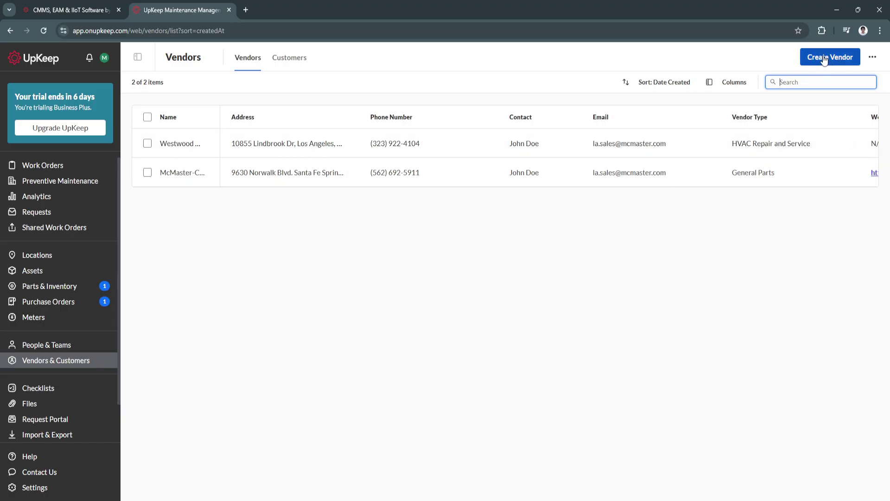
left_click(805, 67)
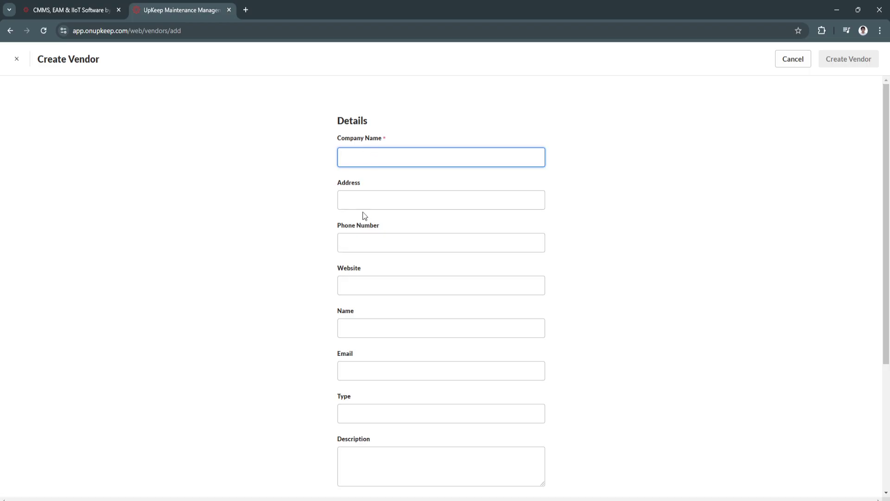
scroll(366, 241, "down", 2)
scroll(364, 335, "down", 2)
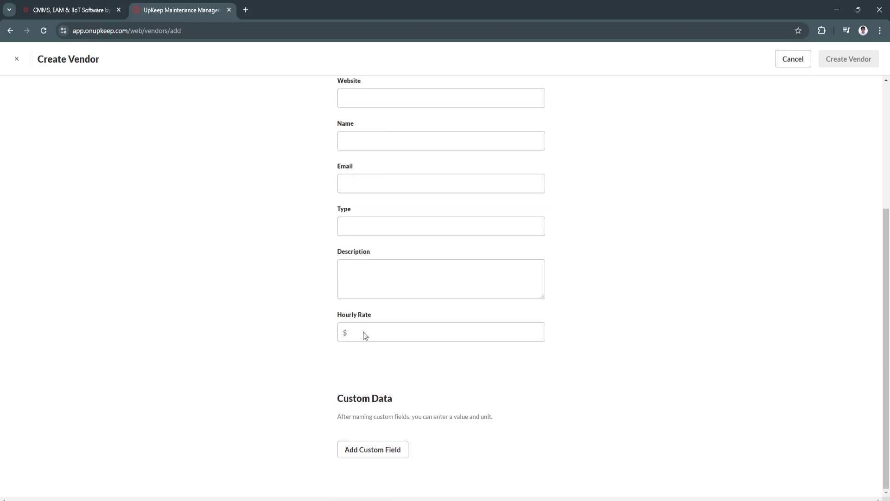
scroll(248, 162, "up", 4)
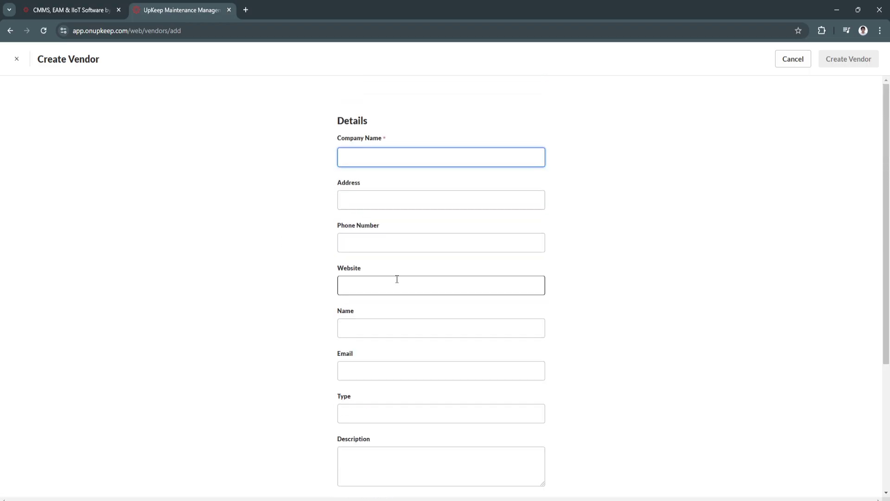
left_click(16, 59)
left_click(18, 63)
scroll(61, 343, "down", 1)
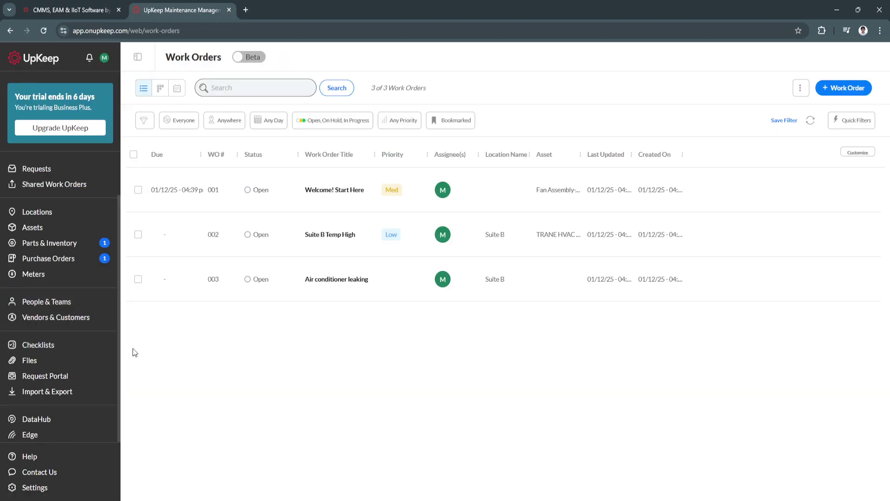
Tick the Daily Rounds checklist on the Checklists page, then view the empty Files page.
left_click(61, 343)
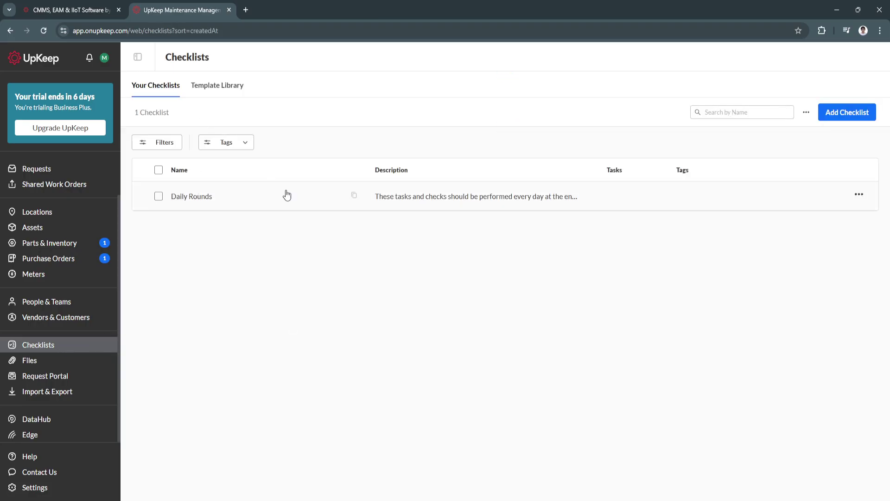
left_click(159, 196)
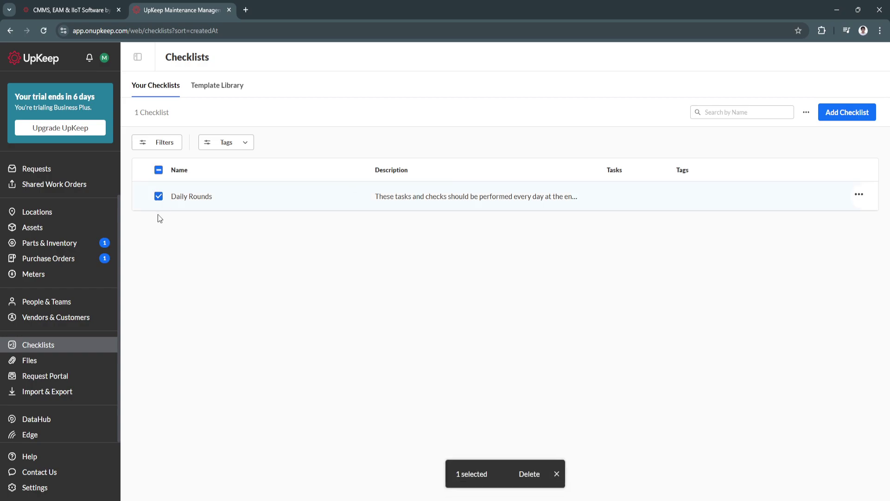
left_click(31, 362)
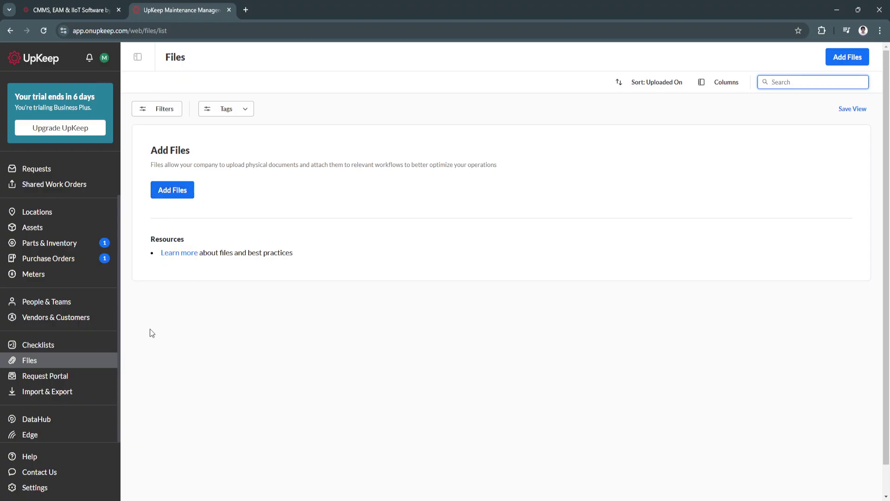
left_click(65, 375)
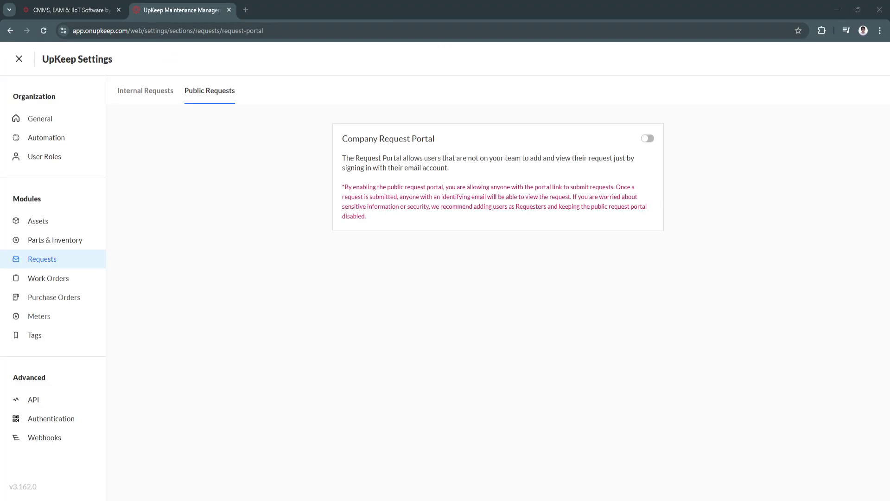
left_click(18, 59)
scroll(59, 423, "down", 1)
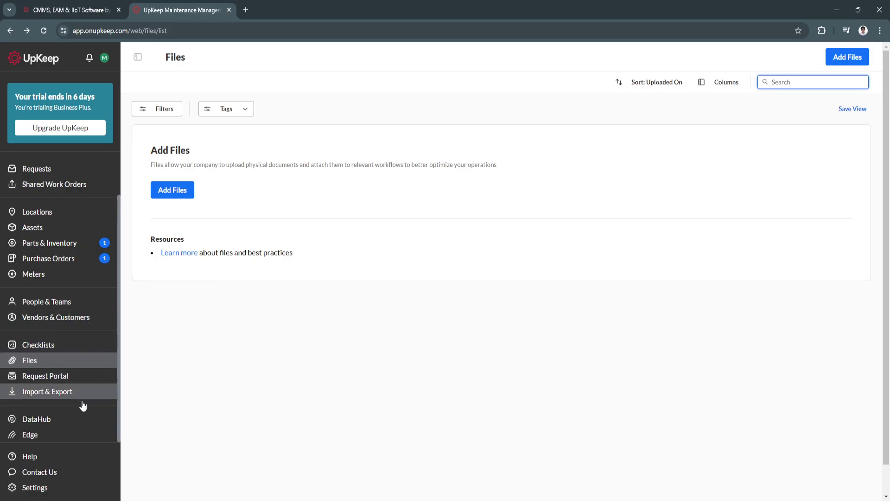
scroll(119, 338, "up", 1)
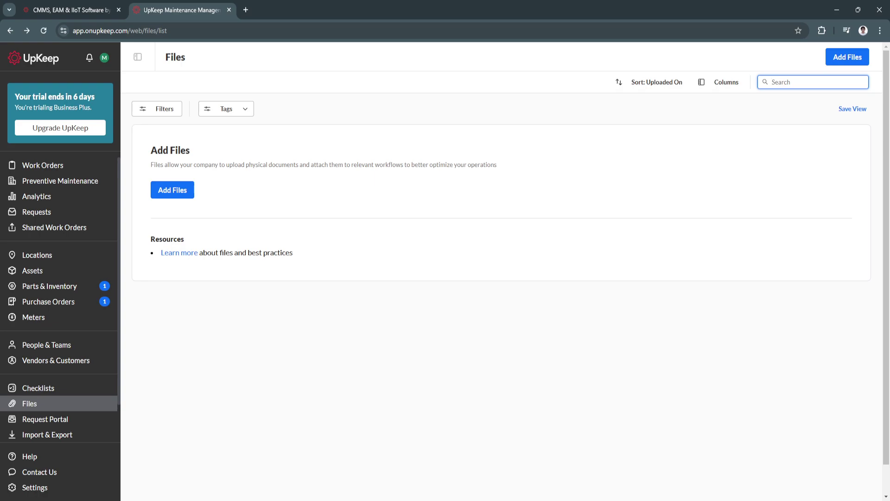
Return to the Work Orders list from the top of the sidebar.
left_click(43, 165)
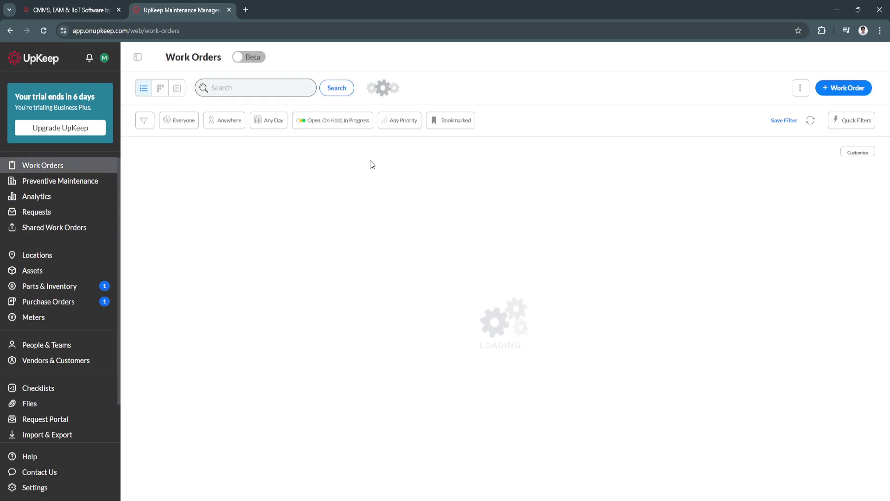